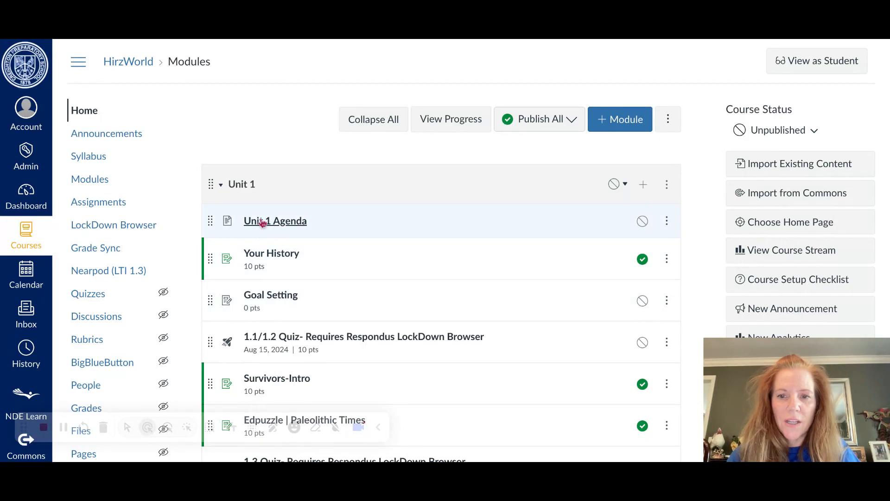
# Open the Unit 1 Agenda page from the Unit 1 module for editing.
pyautogui.click(262, 222)
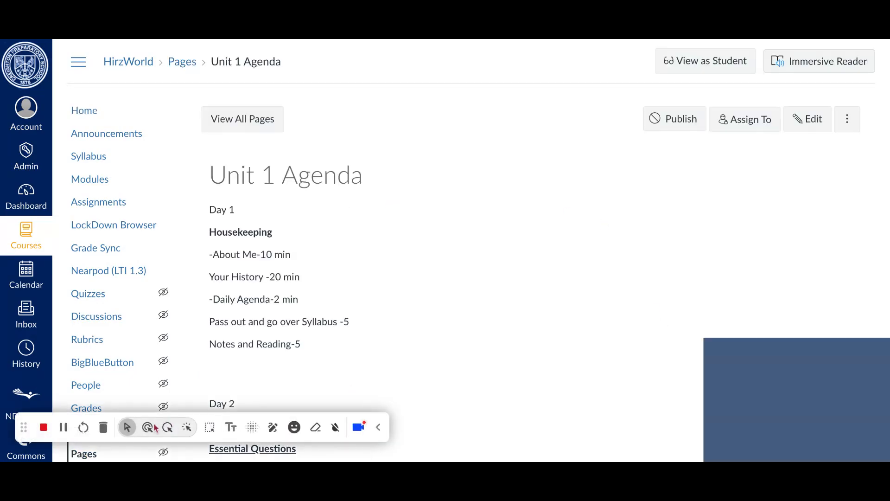
pyautogui.click(149, 427)
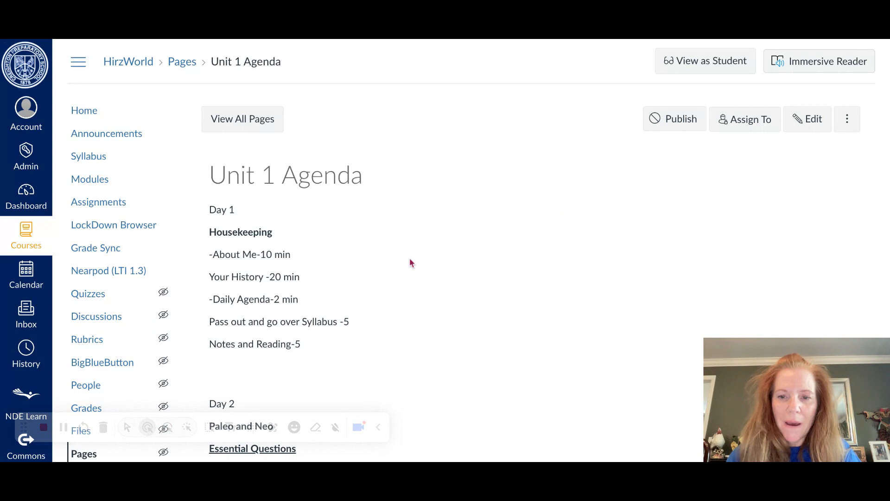
pyautogui.scroll(-2, 409, 262)
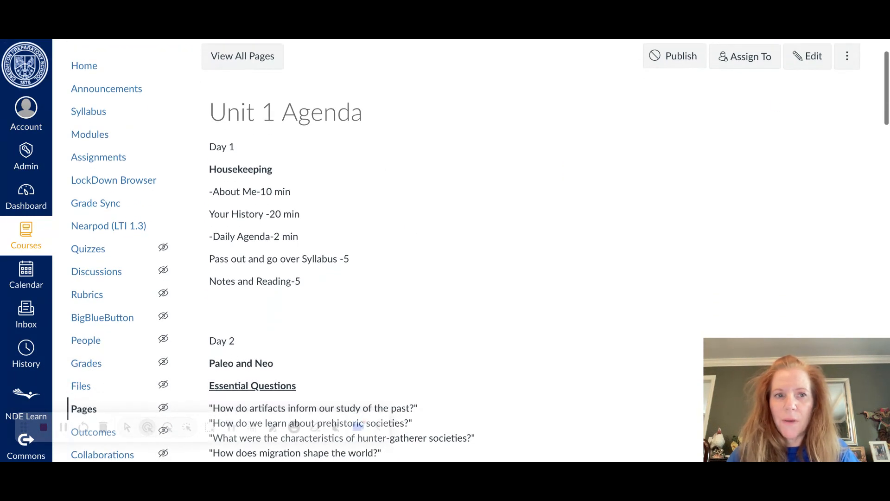
pyautogui.click(812, 57)
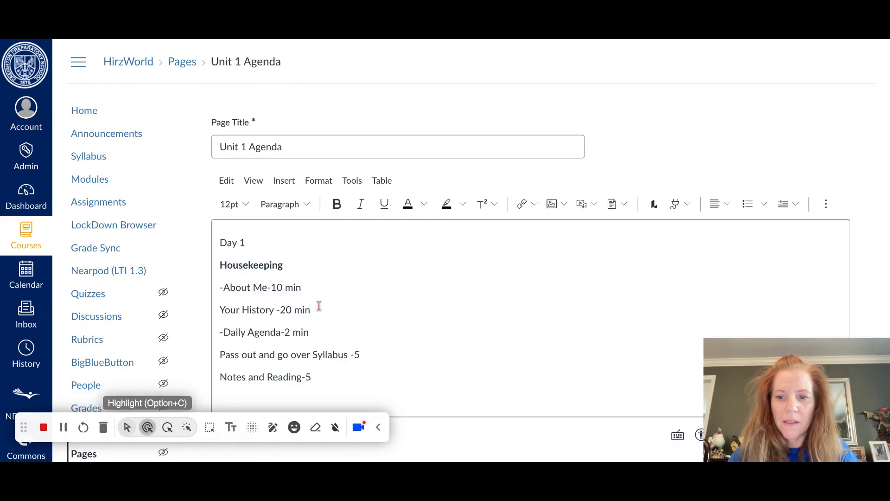
pyautogui.scroll(-1, 352, 287)
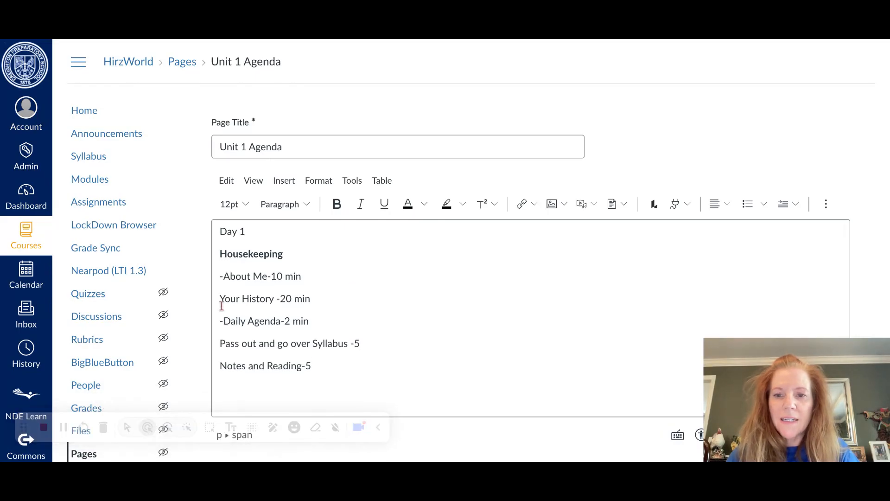
# Link the text "Your History" in the Day 1 agenda to the Your History assignment as a course link.
pyautogui.moveTo(221, 301); pyautogui.dragTo(269, 300)
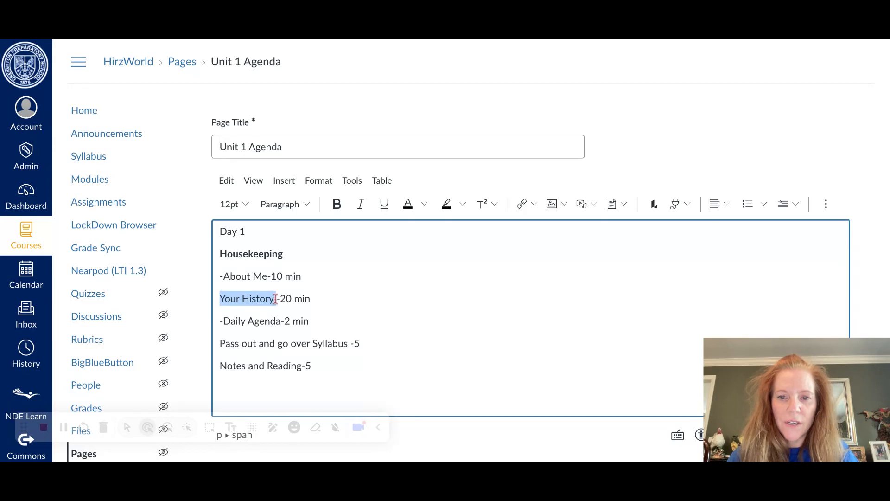
pyautogui.click(536, 206)
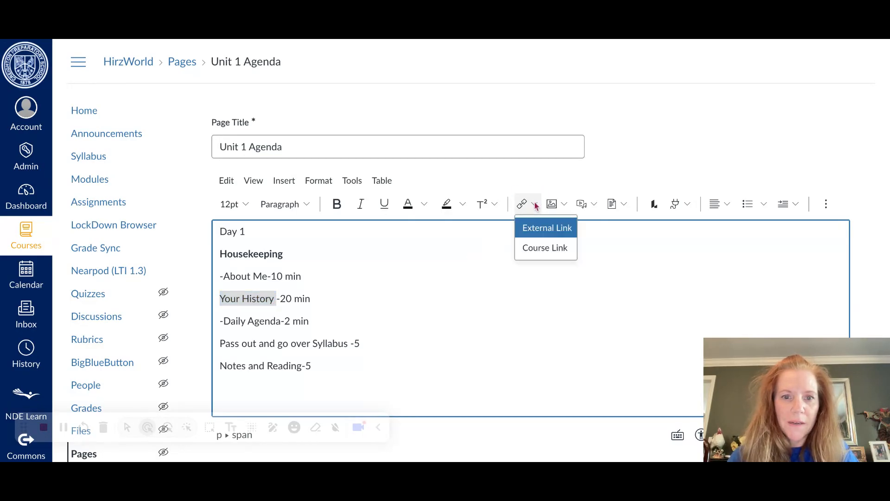
pyautogui.click(539, 250)
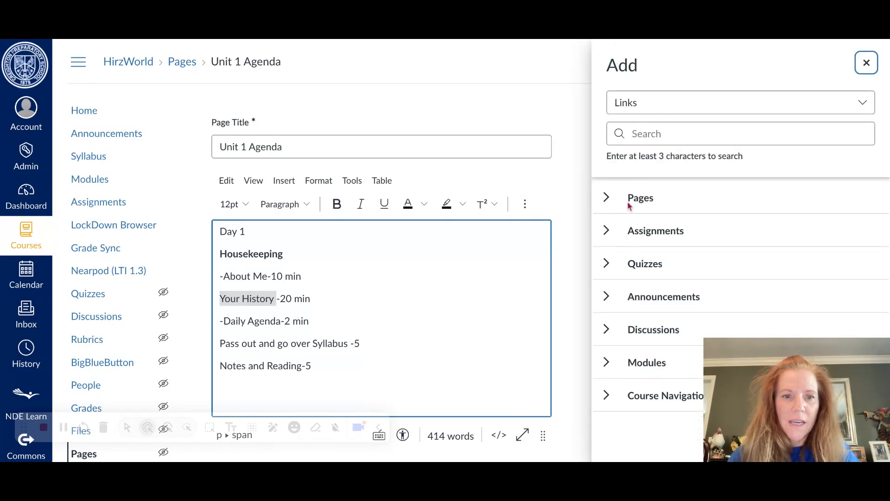
pyautogui.click(640, 135)
pyautogui.write('Your')
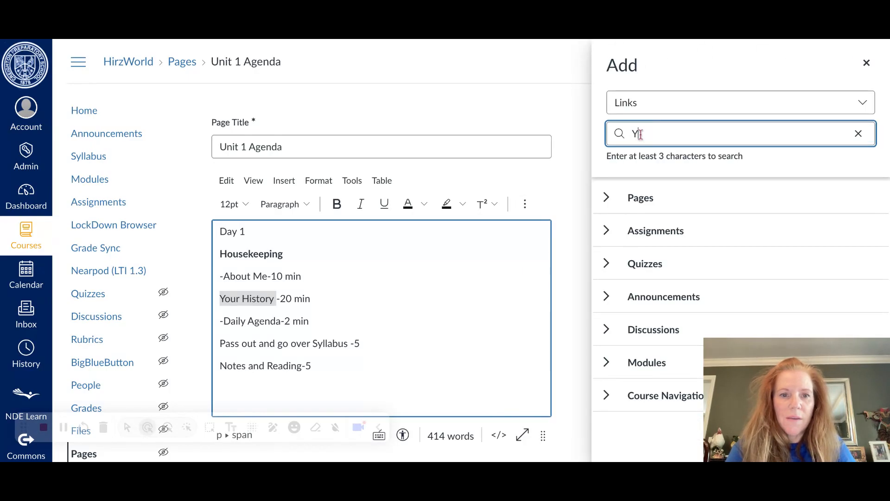
pyautogui.click(606, 230)
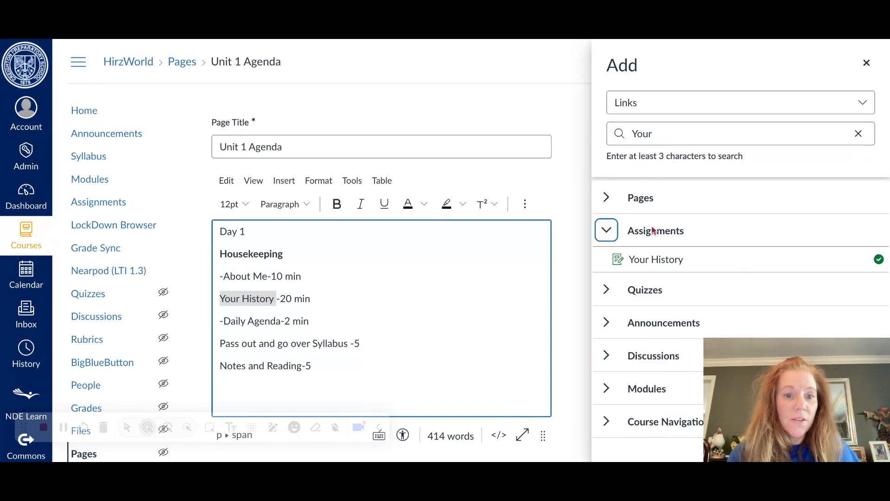
pyautogui.click(655, 261)
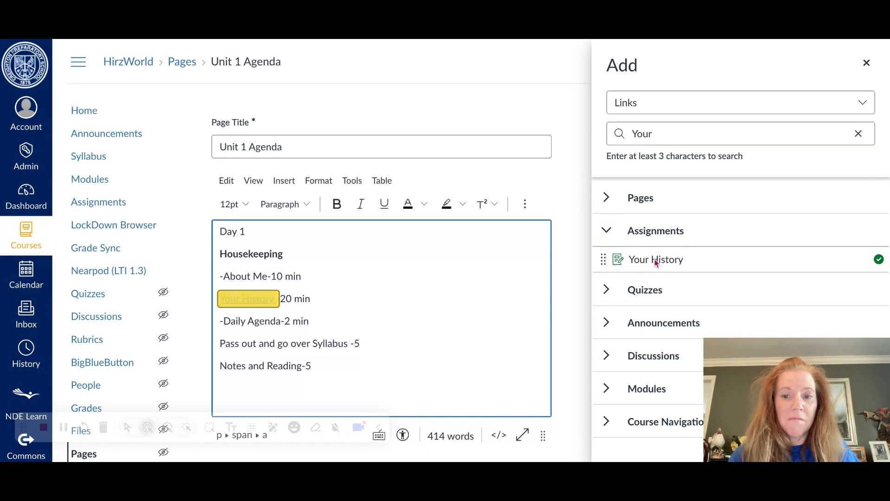
pyautogui.click(866, 62)
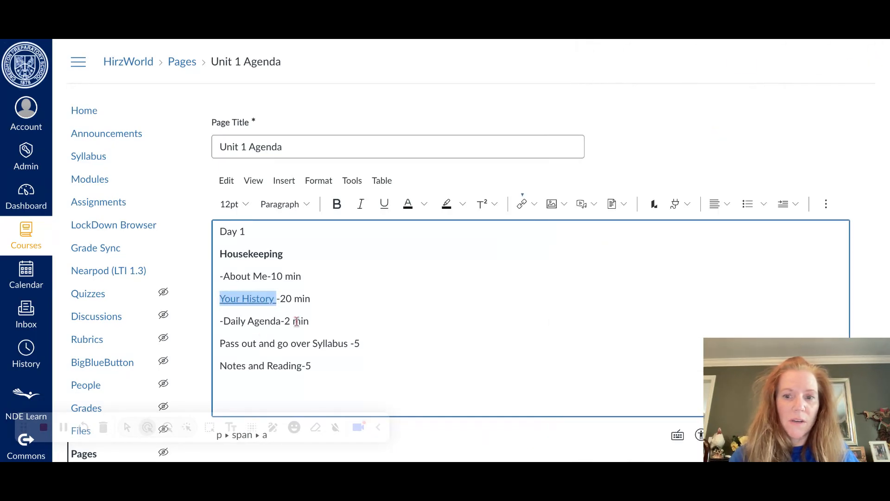
pyautogui.click(326, 312)
# Try to link the word "Syllabus" in the Day 1 agenda to a course page by searching for "Syllabus".
pyautogui.scroll(-1, 325, 312)
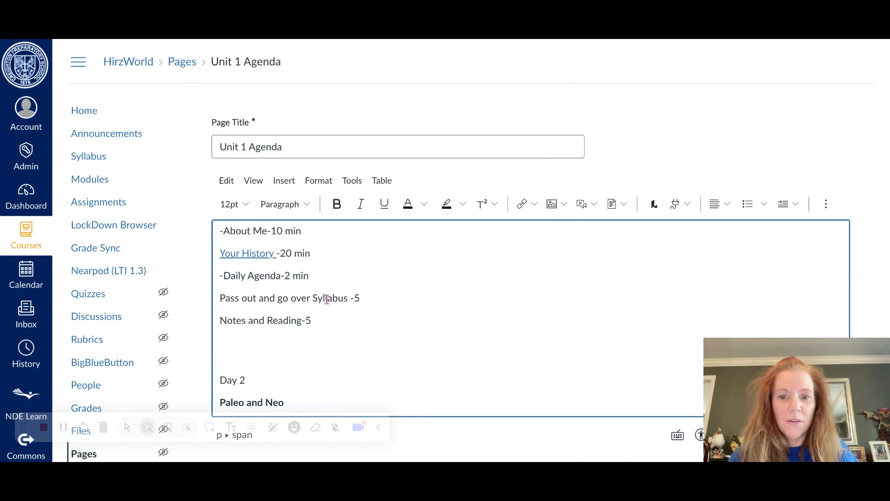
pyautogui.doubleClick(327, 298)
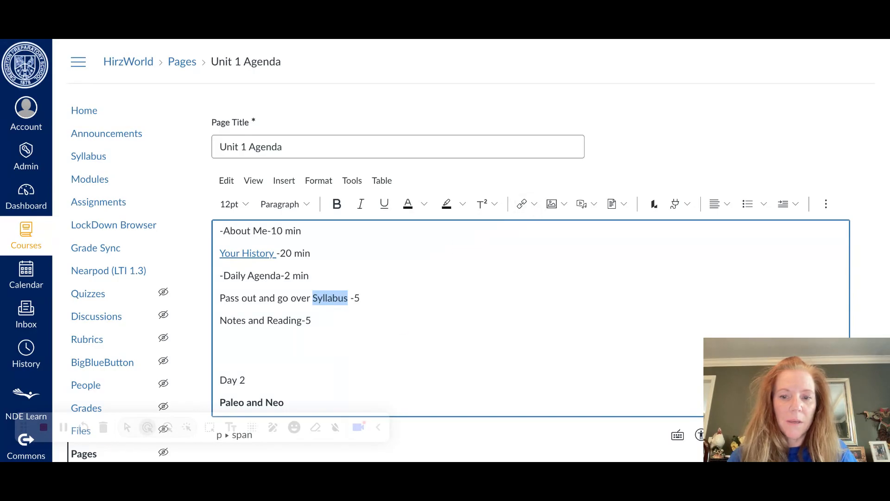
pyautogui.click(535, 206)
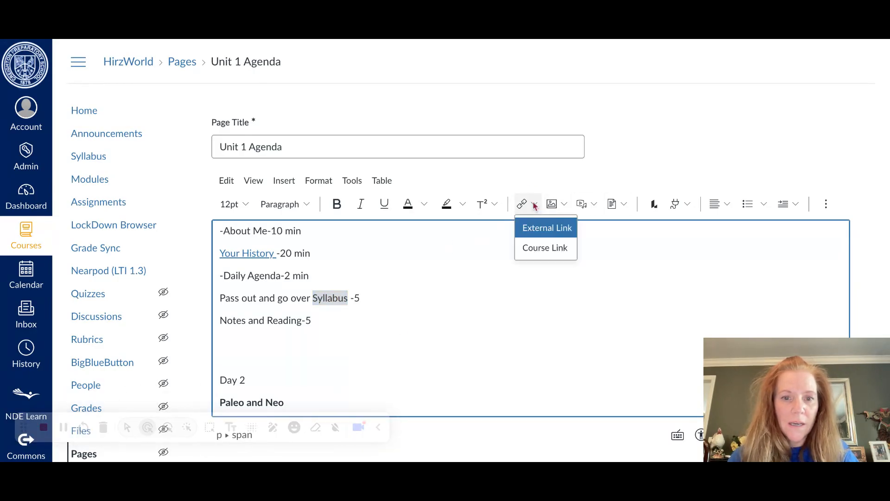
pyautogui.click(537, 249)
pyautogui.click(607, 230)
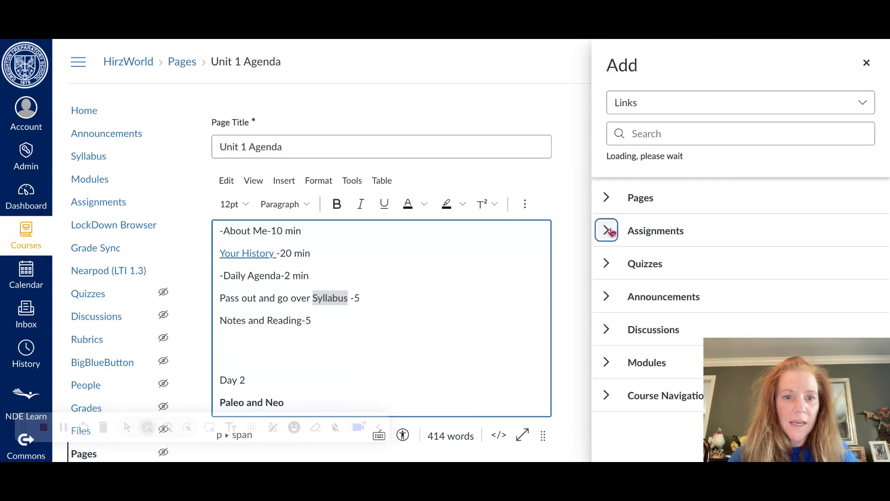
pyautogui.click(605, 198)
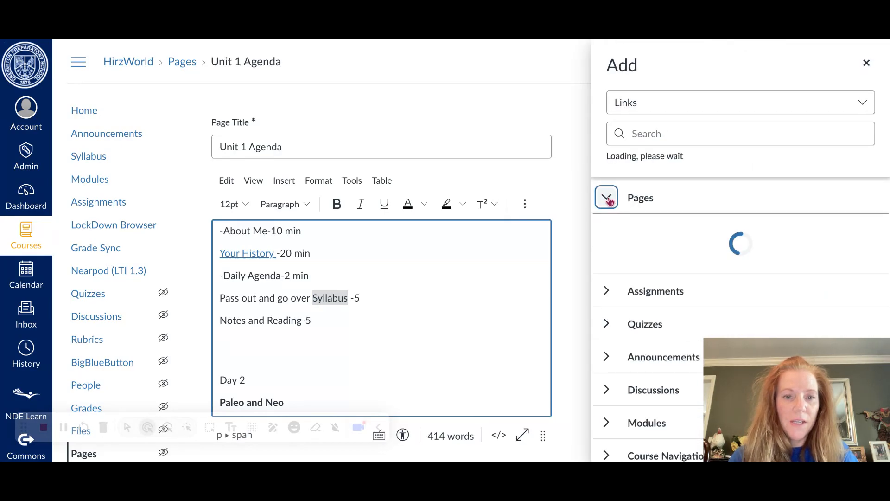
pyautogui.click(654, 132)
pyautogui.write('Sylla')
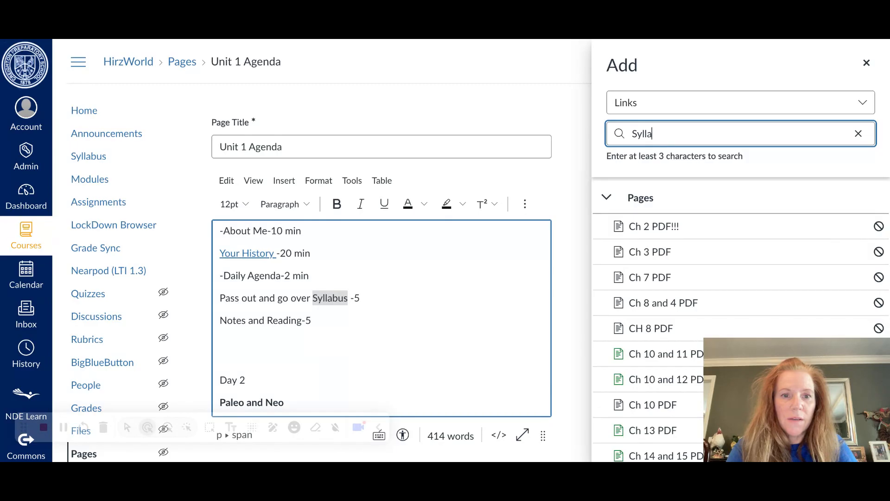
pyautogui.write('bus')
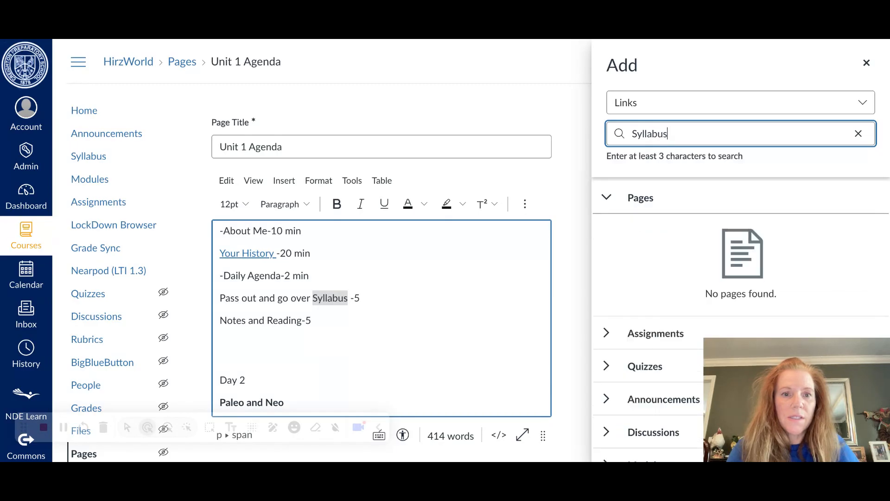
# Repeat the course link search for "syllabus" under pages and assignments, then close it without inserting a link.
pyautogui.doubleClick(649, 134)
pyautogui.press('BackSpace')
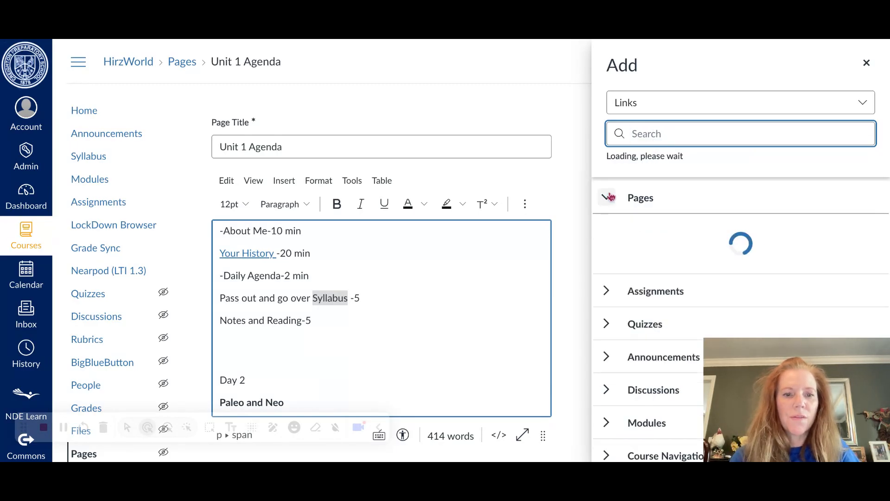
pyautogui.click(654, 126)
pyautogui.write('syllabus')
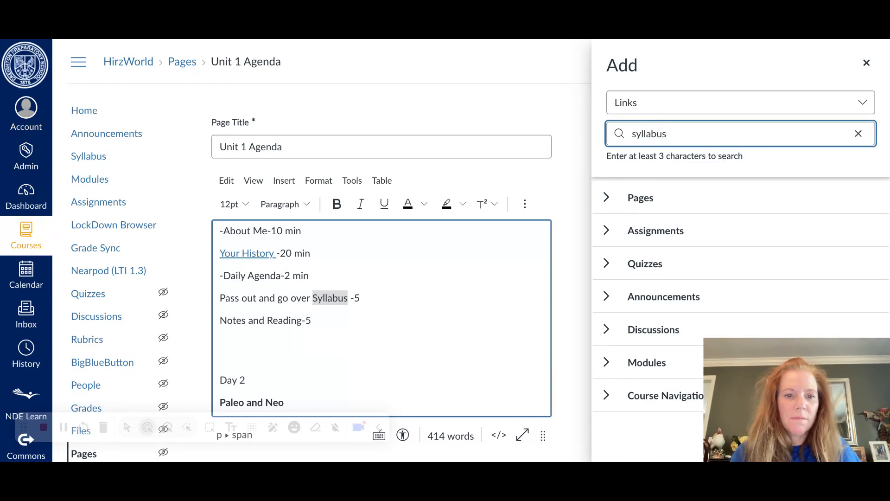
pyautogui.click(609, 199)
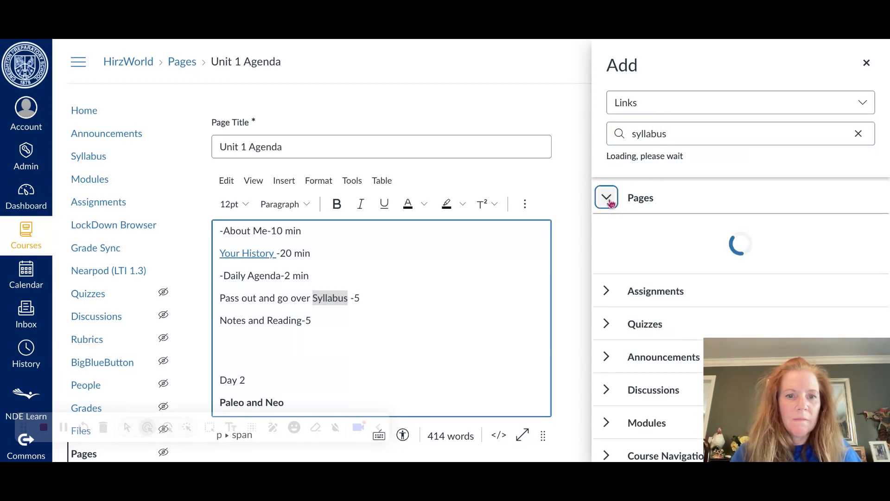
pyautogui.click(611, 202)
pyautogui.click(606, 233)
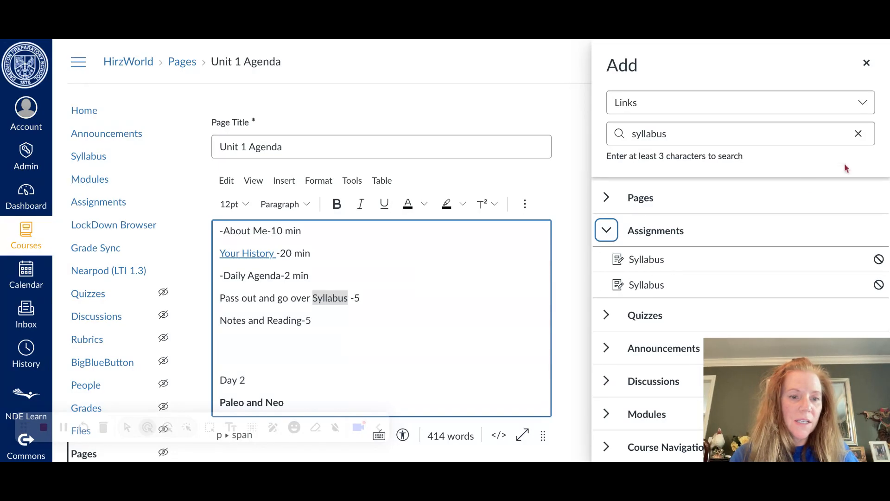
pyautogui.click(866, 63)
pyautogui.scroll(-1, 440, 281)
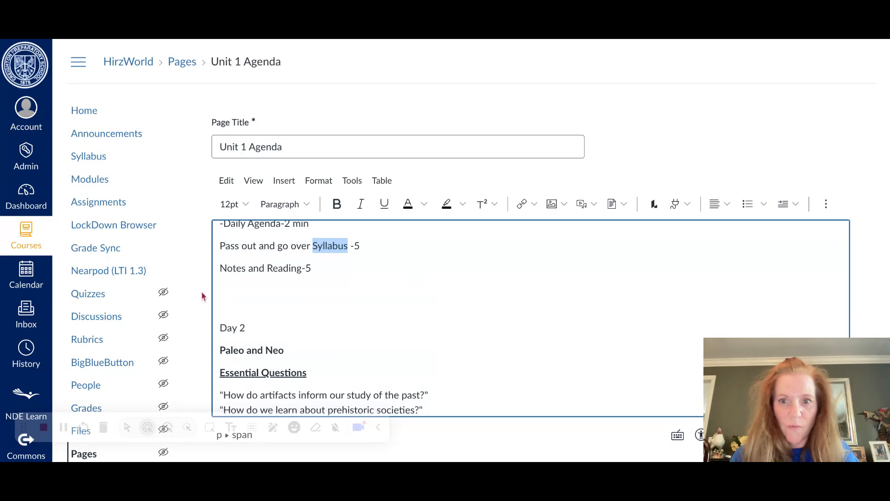
pyautogui.moveTo(221, 268); pyautogui.dragTo(299, 270)
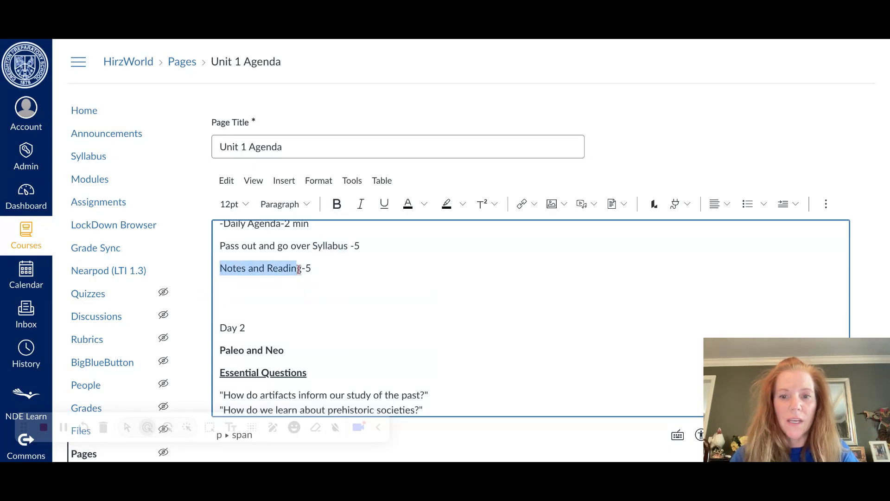
pyautogui.click(533, 205)
pyautogui.click(531, 231)
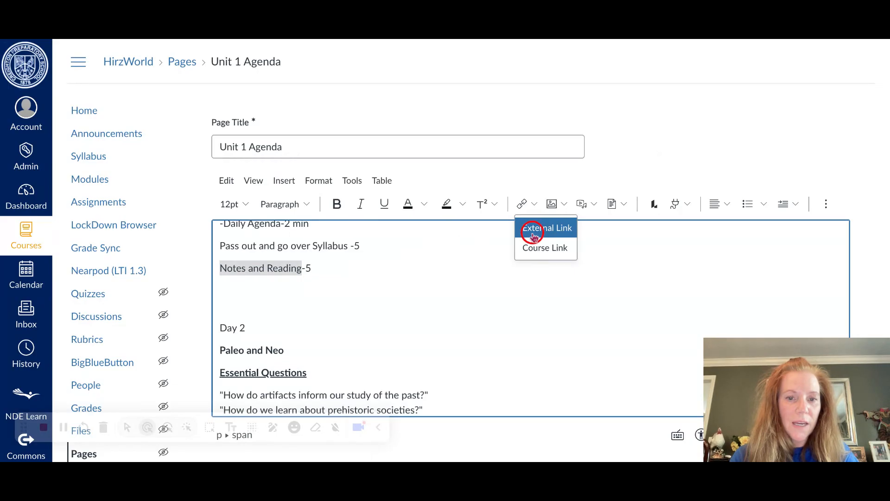
pyautogui.click(311, 286)
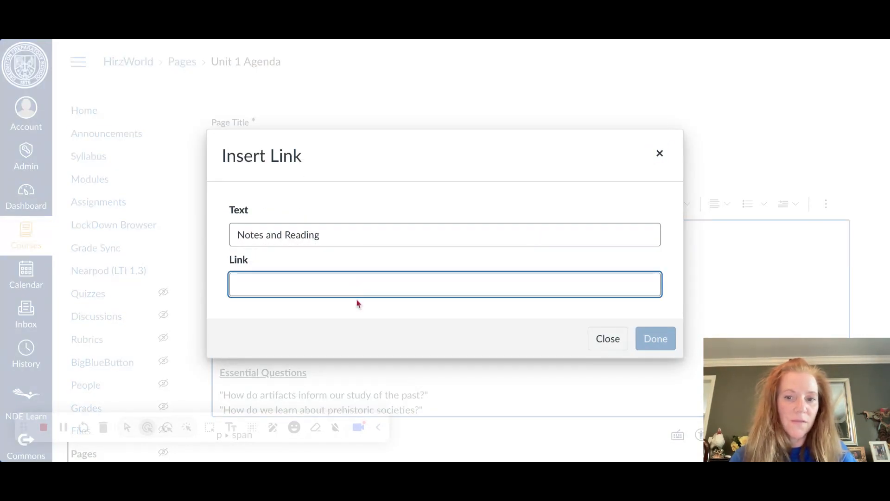
pyautogui.click(607, 338)
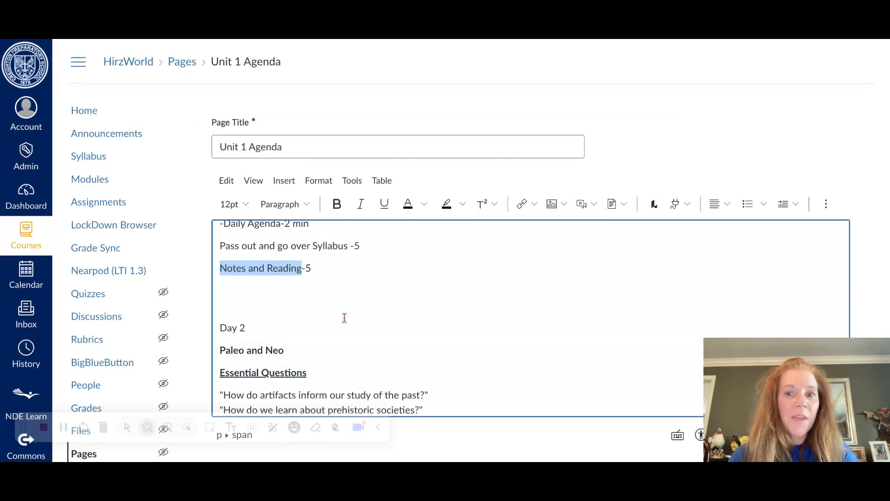
pyautogui.scroll(3, 344, 317)
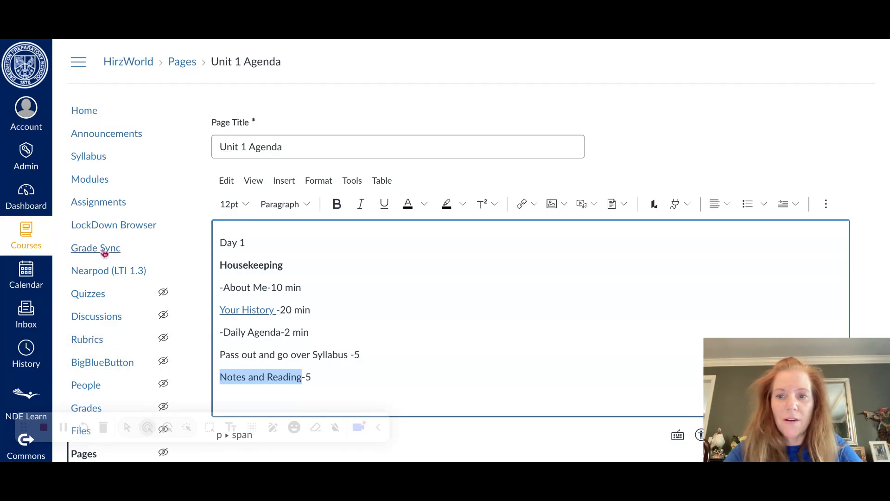
pyautogui.scroll(-3, 104, 280)
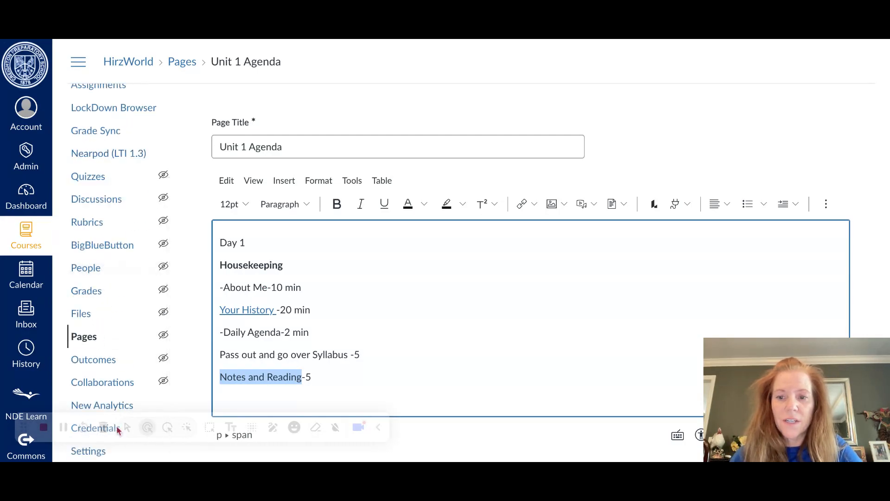
pyautogui.click(100, 453)
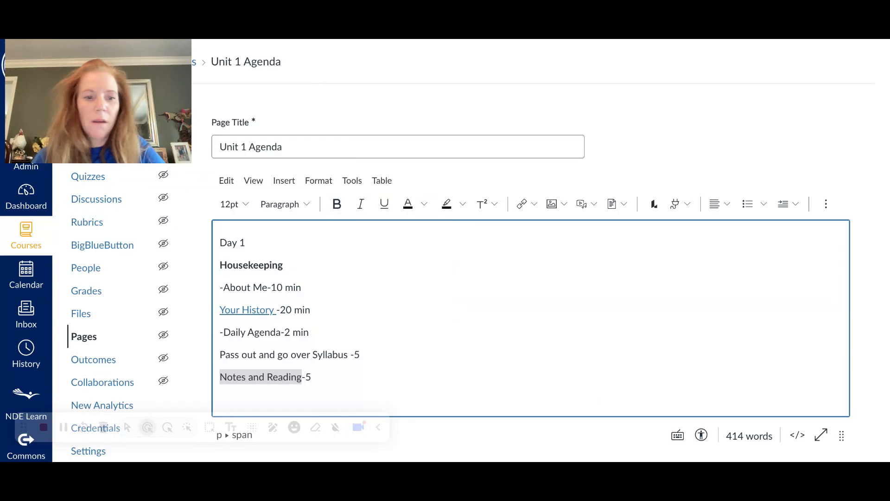
# Save the Unit 1 Agenda page and follow its Your History link to check where it leads.
pyautogui.scroll(-5, 596, 308)
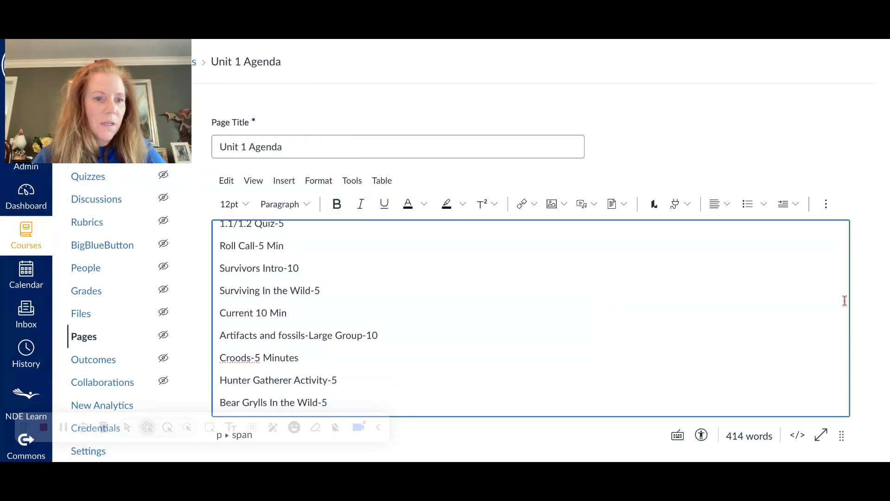
pyautogui.scroll(-10, 844, 300)
pyautogui.click(834, 414)
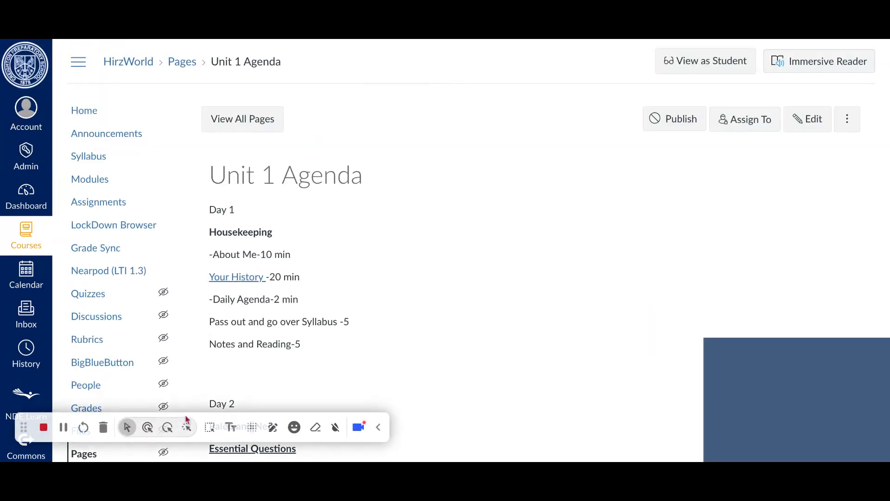
pyautogui.click(147, 427)
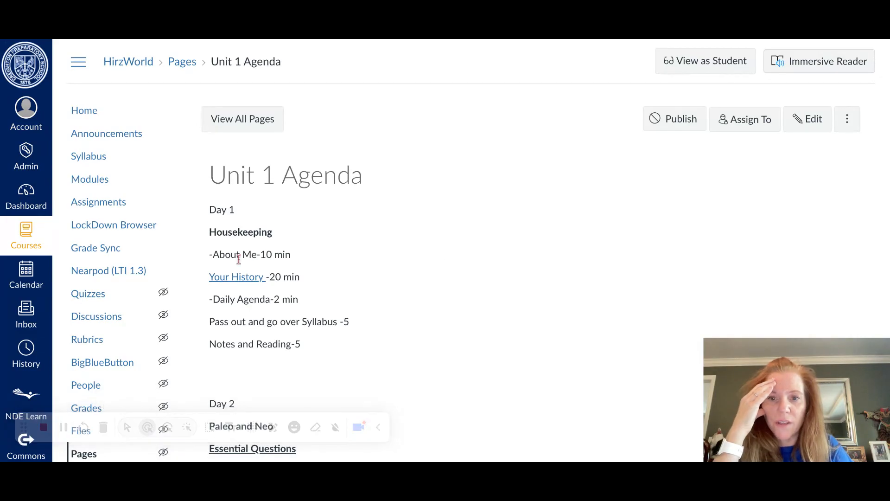
pyautogui.click(239, 281)
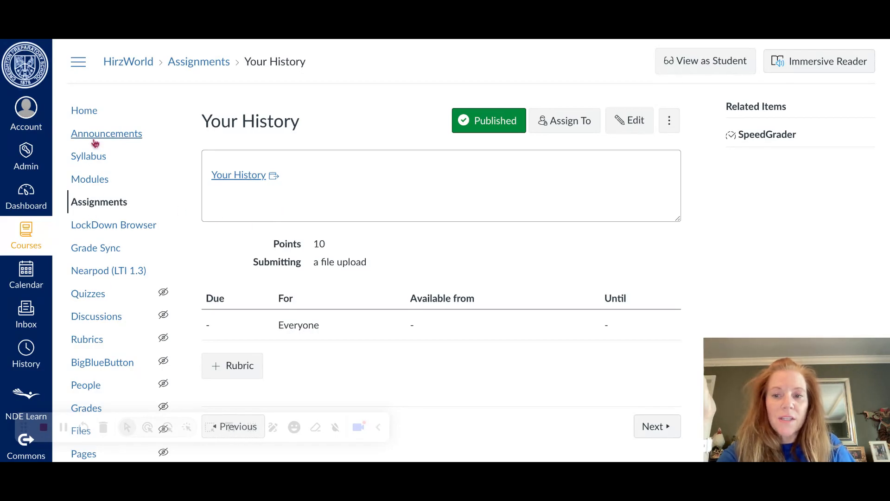
# Open the navigation settings of the HirzWorld course and review the items shown to students.
pyautogui.click(81, 113)
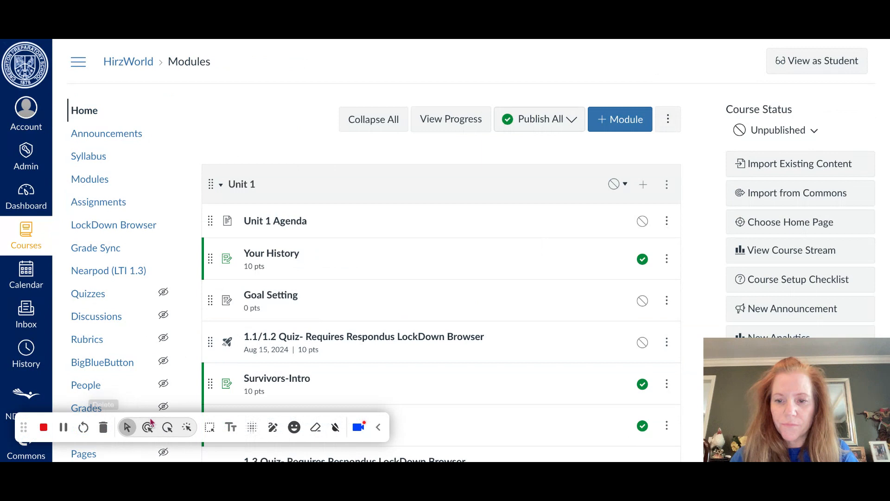
pyautogui.scroll(-3, 94, 357)
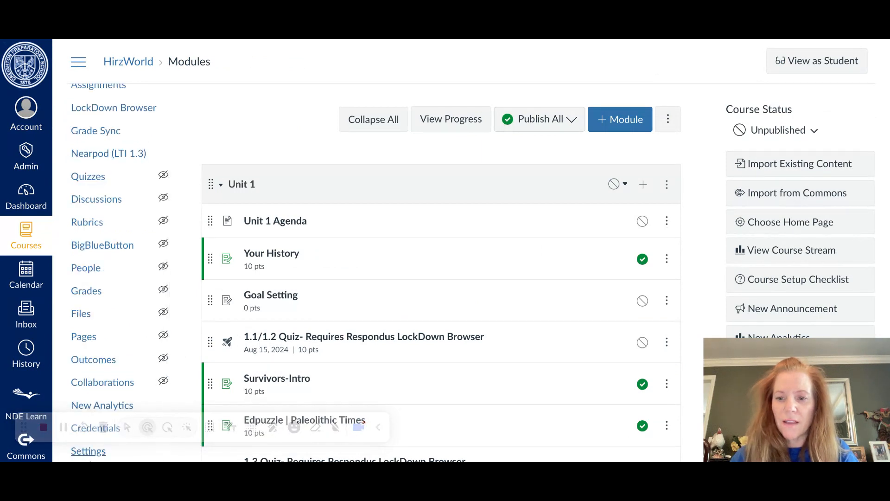
pyautogui.click(88, 451)
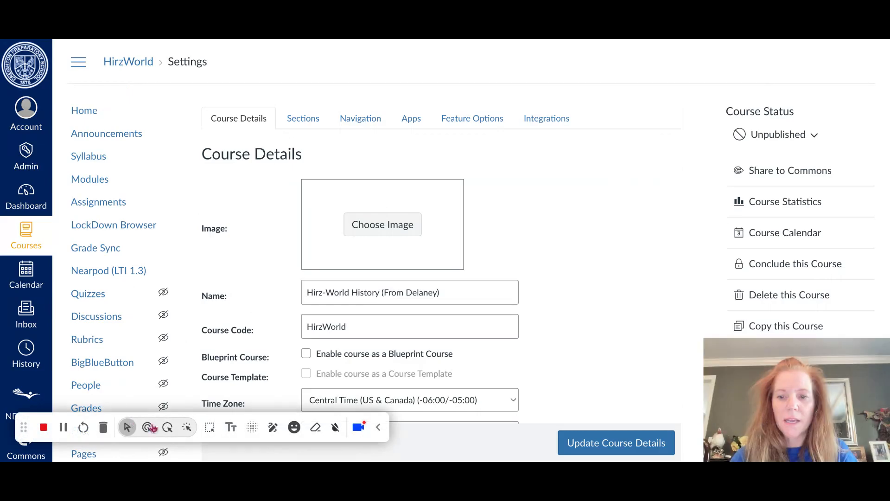
pyautogui.click(361, 123)
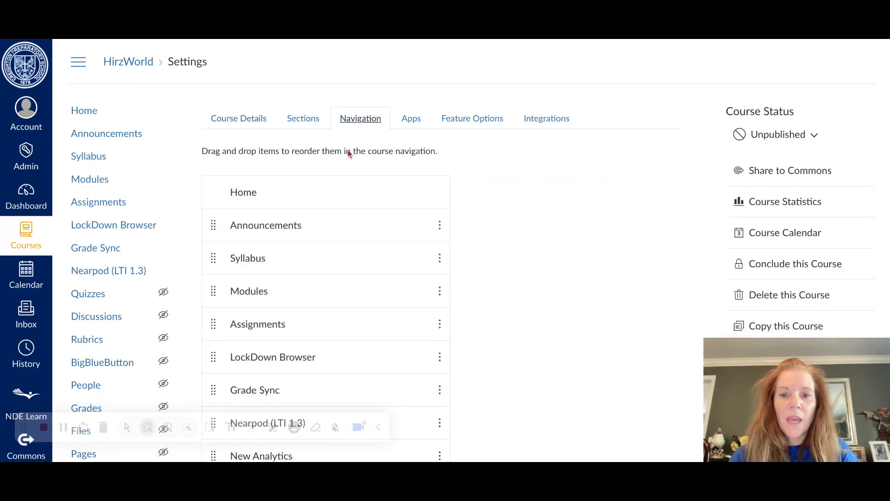
pyautogui.scroll(-3, 323, 302)
pyautogui.scroll(1, 324, 304)
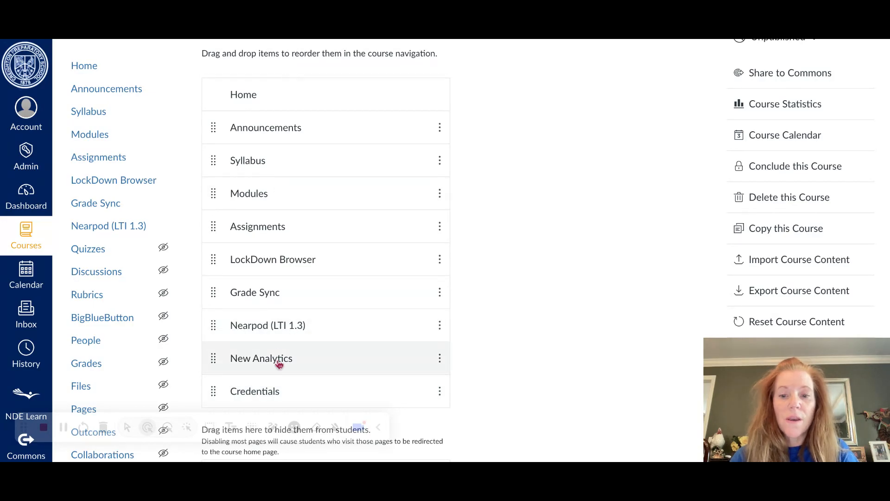
# Move Credentials, New Analytics, Nearpod (LTI 1.3) and Grade Sync into the section of navigation items hidden from students.
pyautogui.scroll(-4, 279, 364)
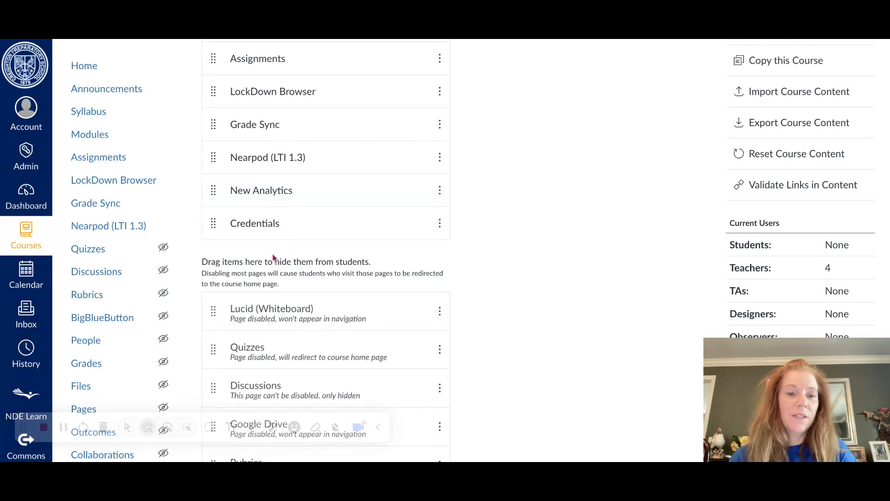
pyautogui.moveTo(213, 223); pyautogui.dragTo(217, 282)
pyautogui.moveTo(213, 191); pyautogui.dragTo(213, 232)
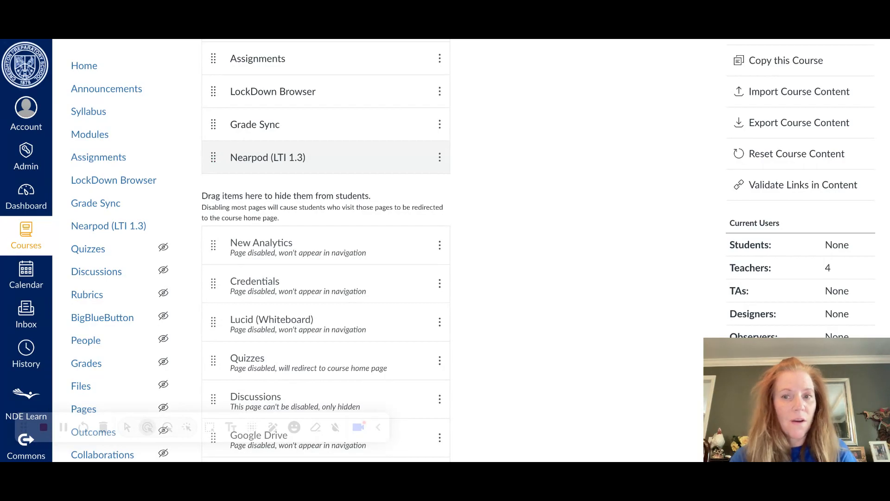
pyautogui.moveTo(213, 157); pyautogui.dragTo(218, 209)
pyautogui.moveTo(213, 124)
pyautogui.mouseDown()
pyautogui.moveTo(213, 149)
pyautogui.moveTo(215, 133)
pyautogui.mouseUp()
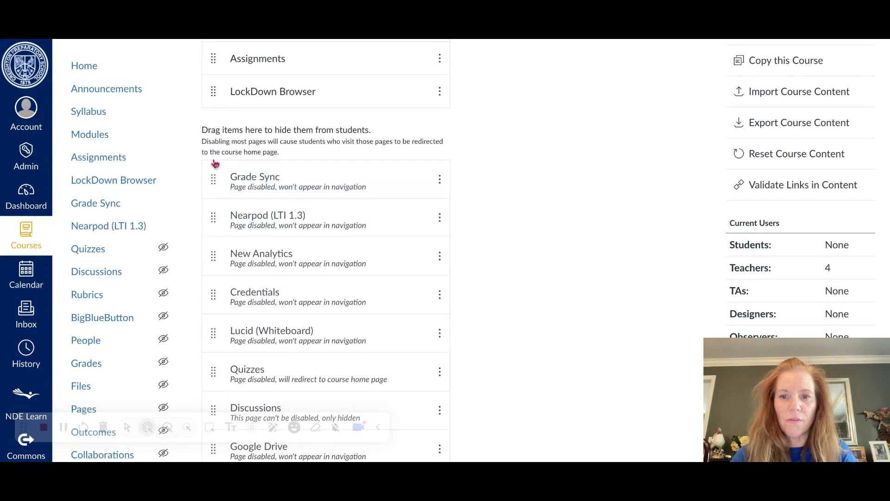
# Move Grade Sync back to the visible course navigation items, placing it between Assignments and LockDown Browser.
pyautogui.scroll(1, 206, 142)
pyautogui.scroll(1, 206, 141)
pyautogui.moveTo(214, 252); pyautogui.dragTo(216, 200)
pyautogui.moveTo(212, 251); pyautogui.dragTo(206, 154)
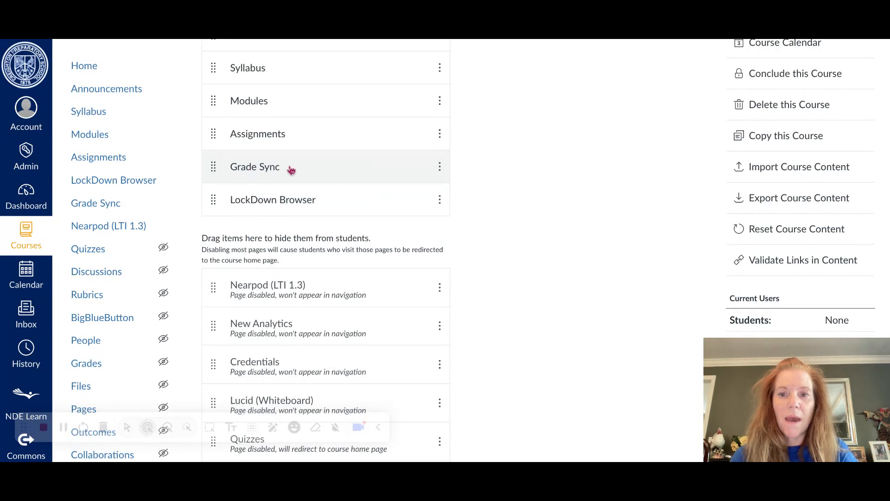
# Review the visible and hidden navigation items down to the end of the list, and go to the course home page without saving.
pyautogui.scroll(1, 291, 170)
pyautogui.click(215, 161)
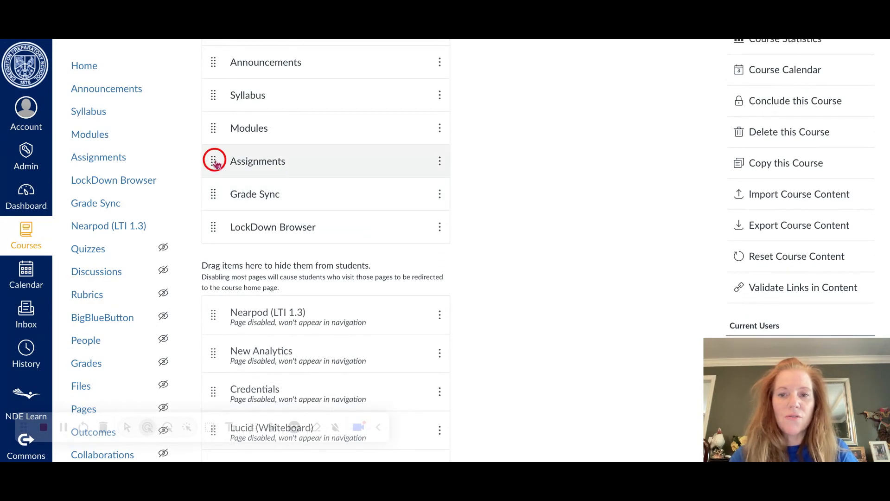
pyautogui.moveTo(215, 162)
pyautogui.mouseDown()
pyautogui.moveTo(215, 281)
pyautogui.moveTo(215, 162)
pyautogui.mouseUp()
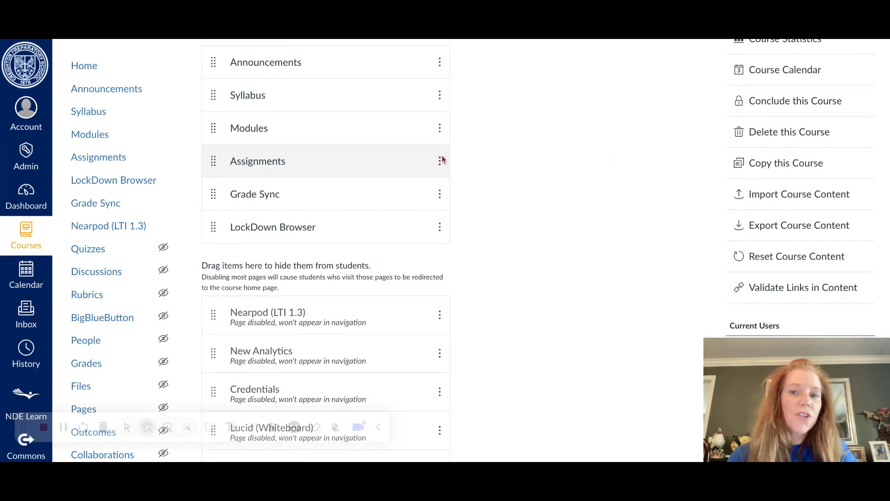
pyautogui.scroll(2, 388, 195)
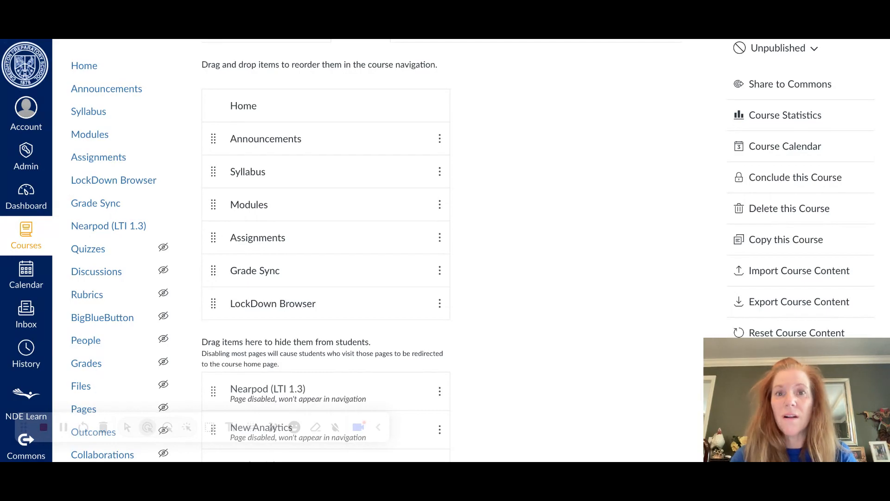
pyautogui.scroll(-15, 546, 251)
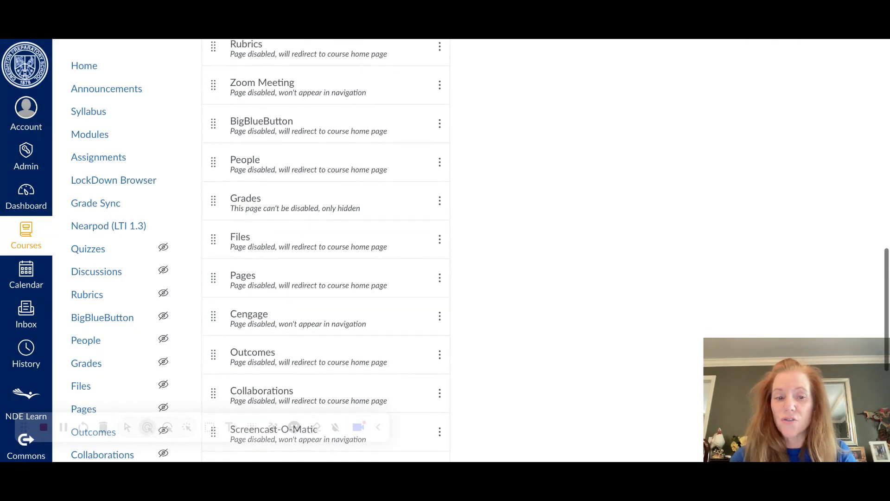
pyautogui.scroll(-7, 326, 251)
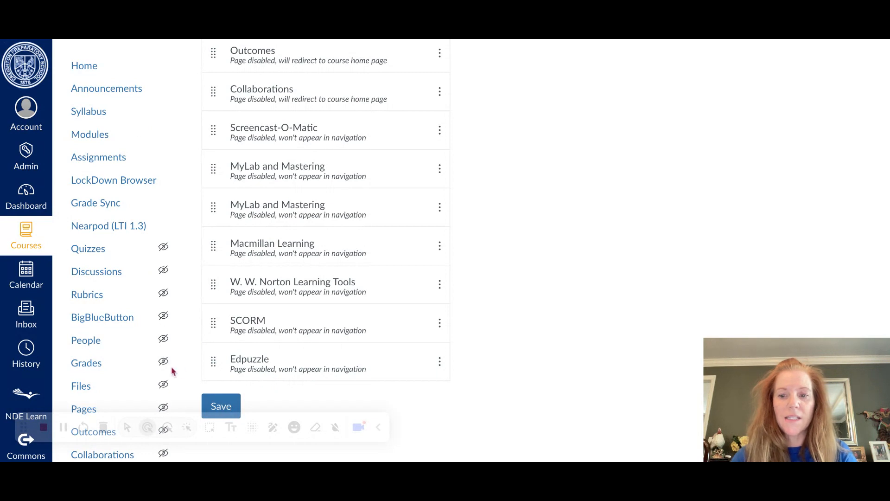
pyautogui.click(89, 67)
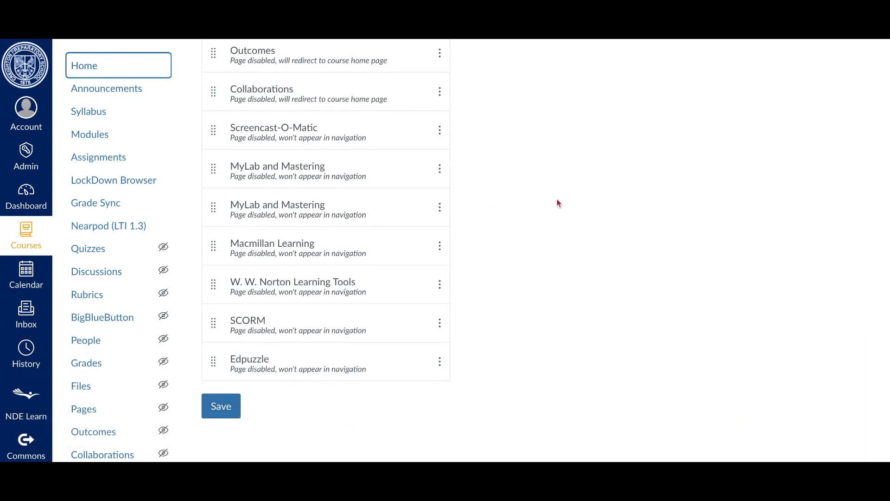